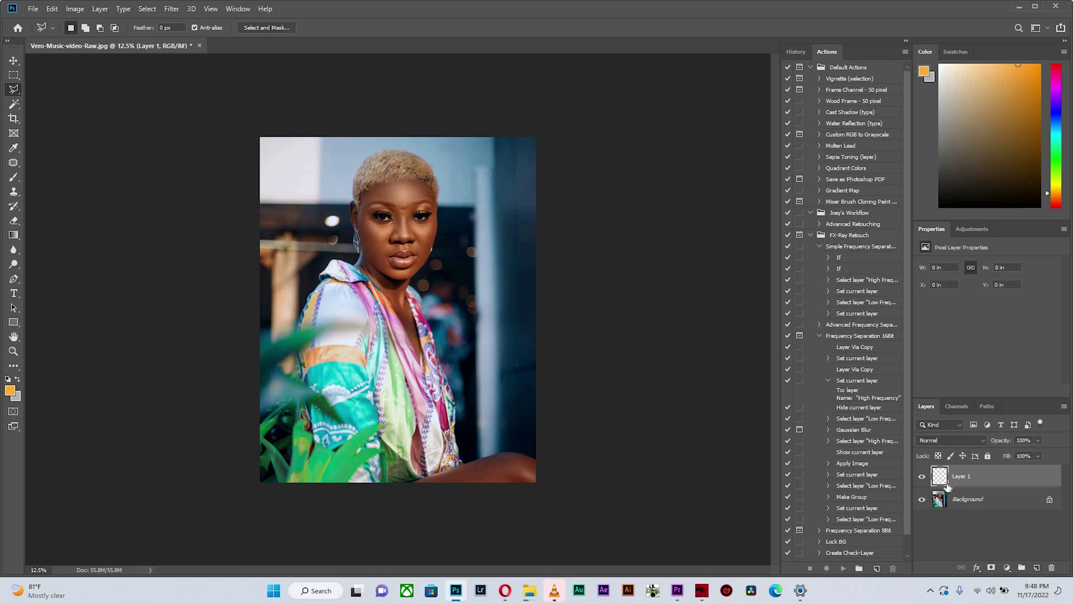
# With the Brush tool active, set the foreground colour to saturated orange #ff9f18.
pyautogui.click(12, 178)
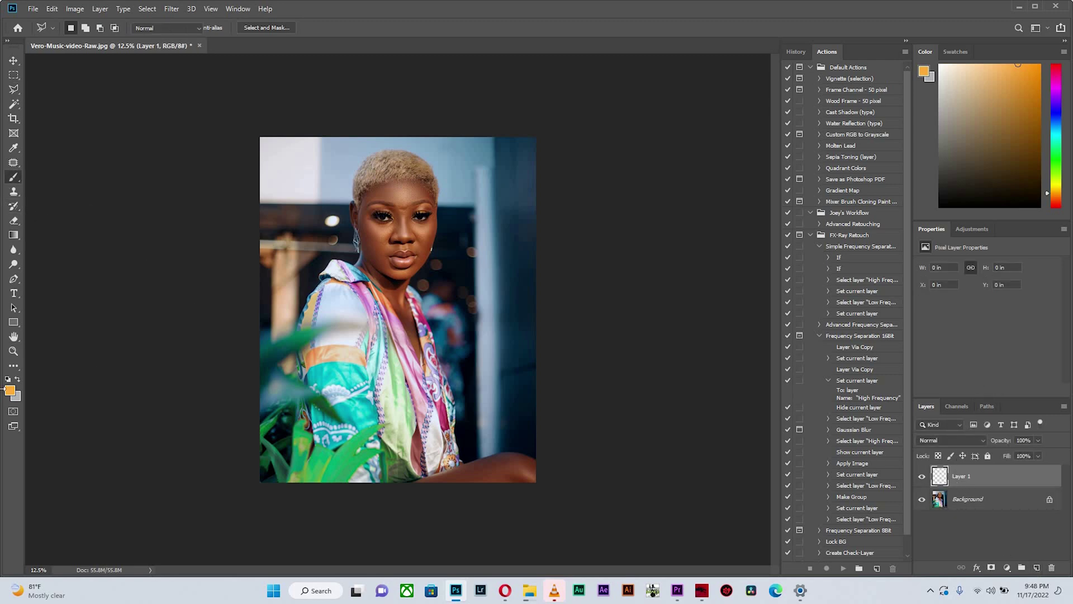
pyautogui.click(8, 393)
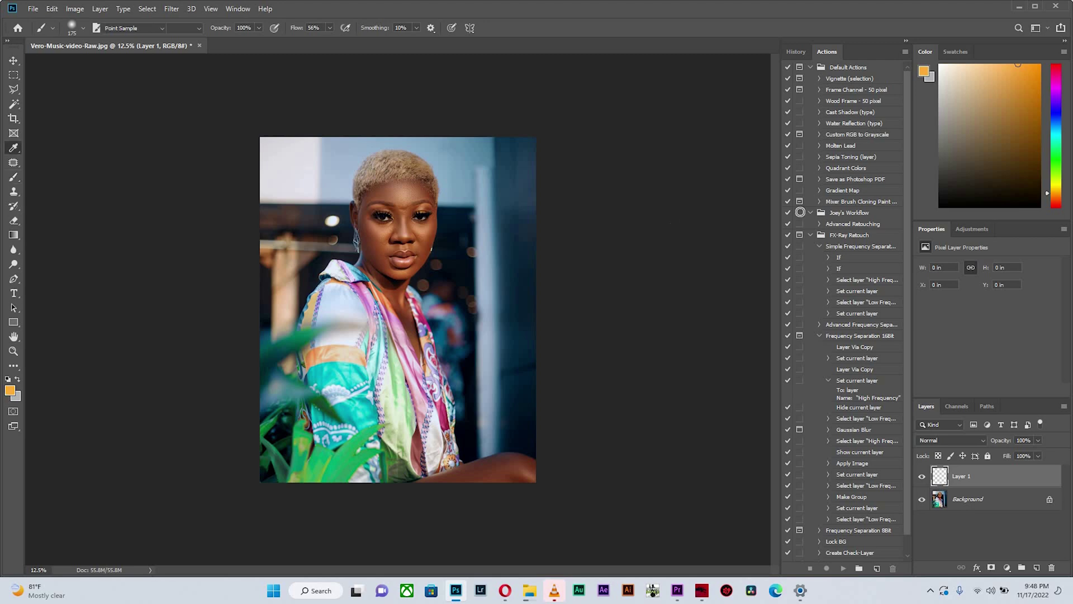
pyautogui.moveTo(815, 137); pyautogui.dragTo(816, 141)
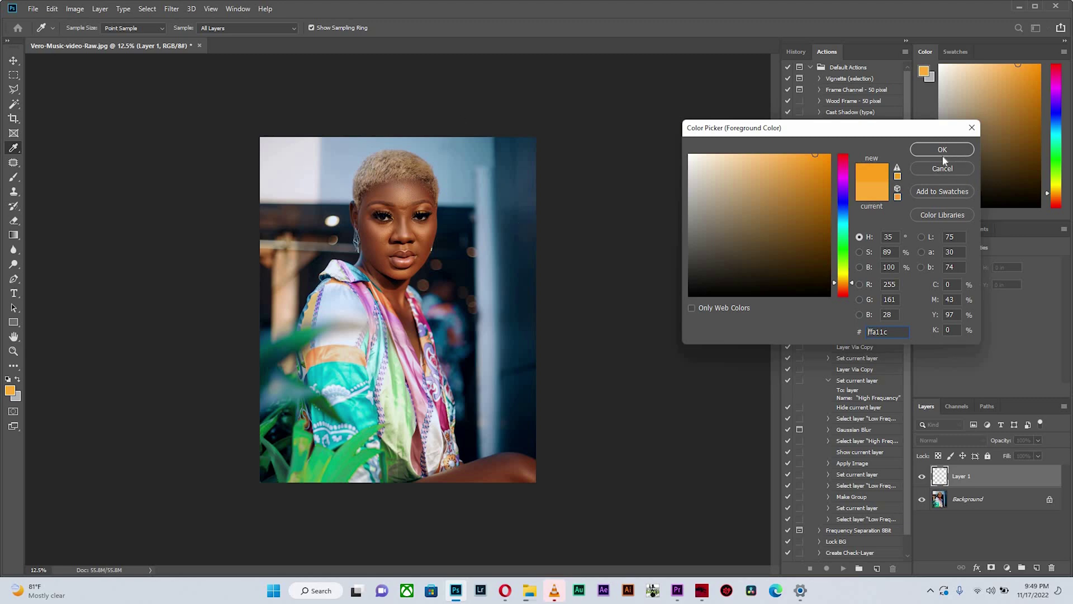
pyautogui.click(817, 146)
pyautogui.press('Return')
# Paint one large 0%-hardness orange dab over the woman's chest on Layer 1, then hide Layer 1.
pyautogui.press('b')
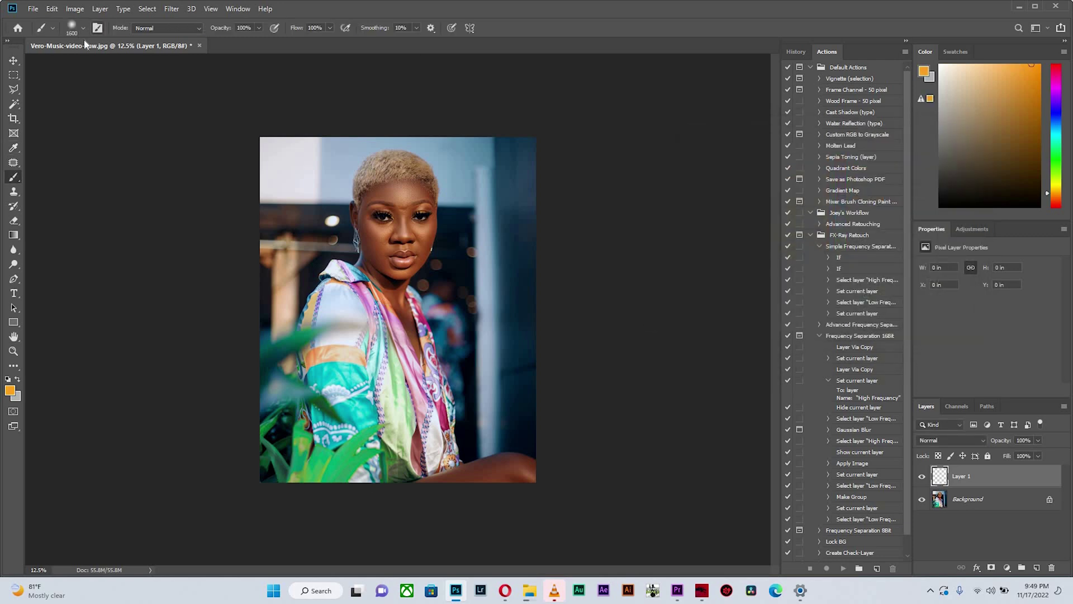
pyautogui.click(79, 28)
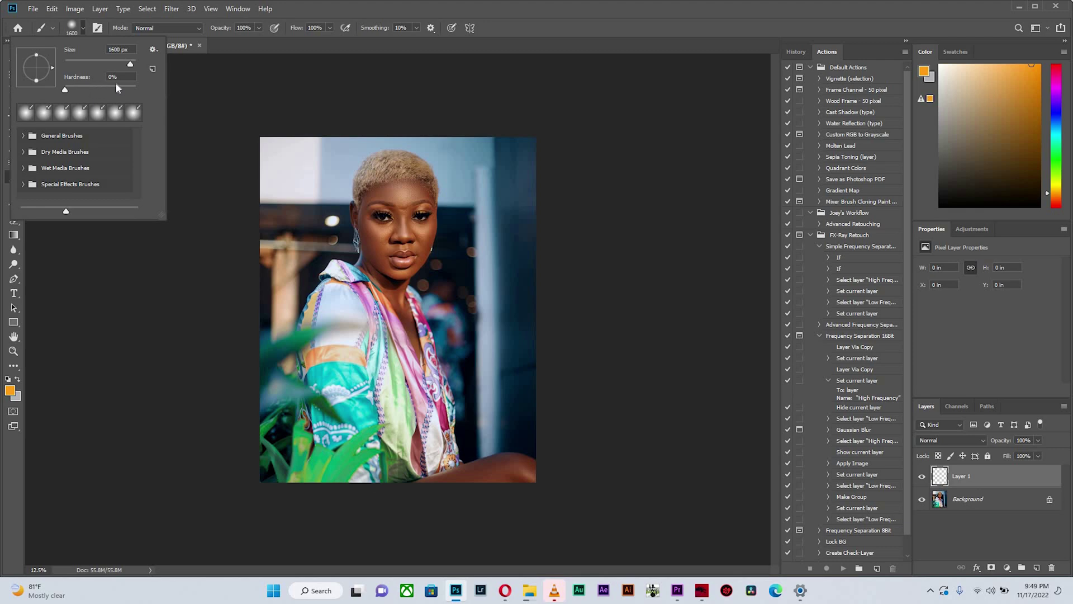
pyautogui.click(229, 30)
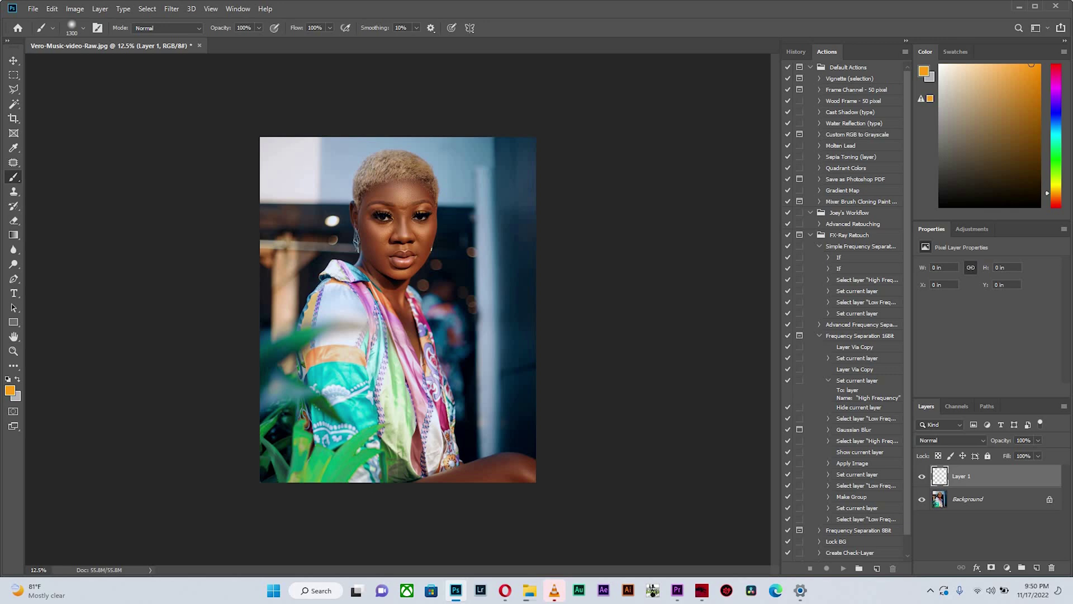
pyautogui.click(391, 303)
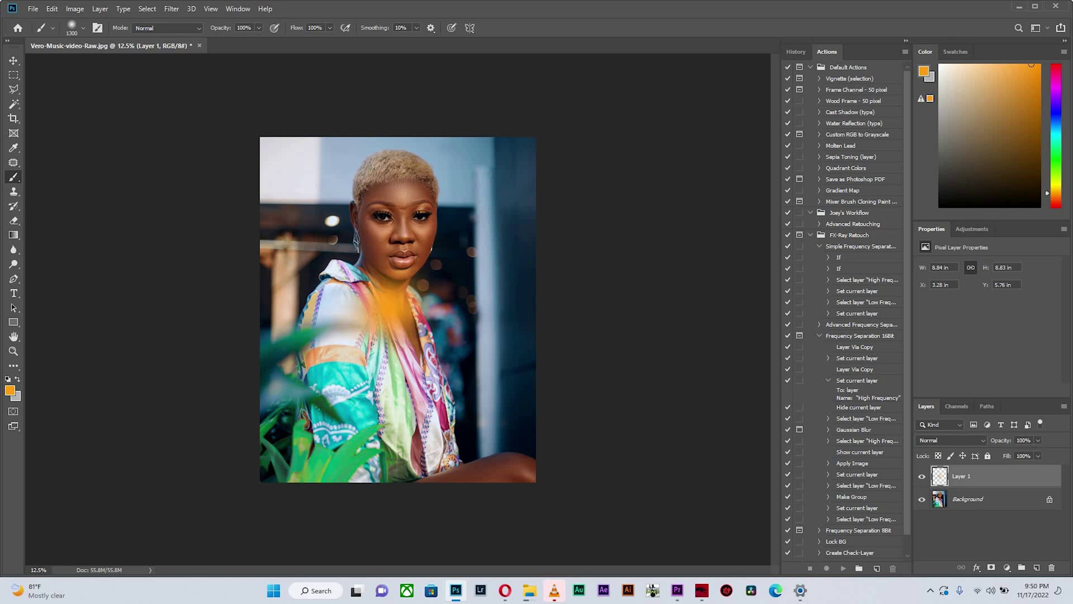
pyautogui.click(922, 478)
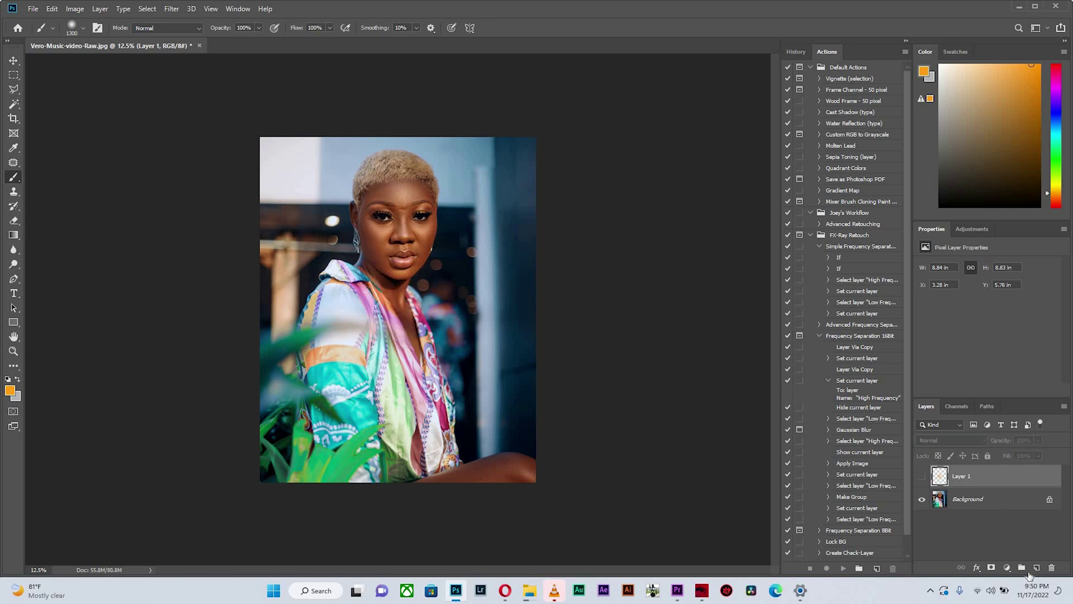
pyautogui.click(1037, 568)
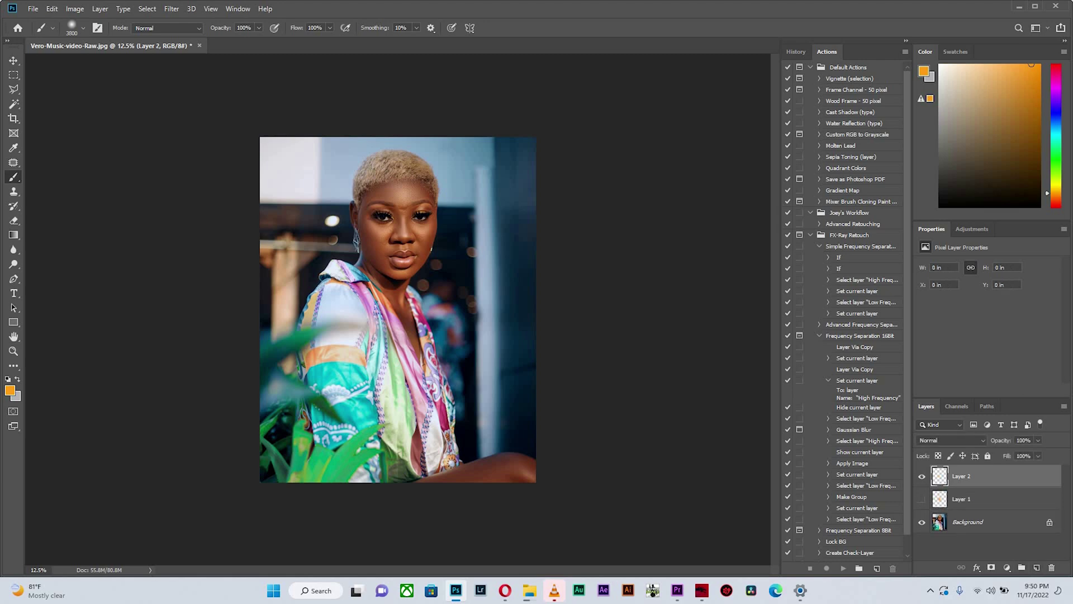
pyautogui.click(394, 299)
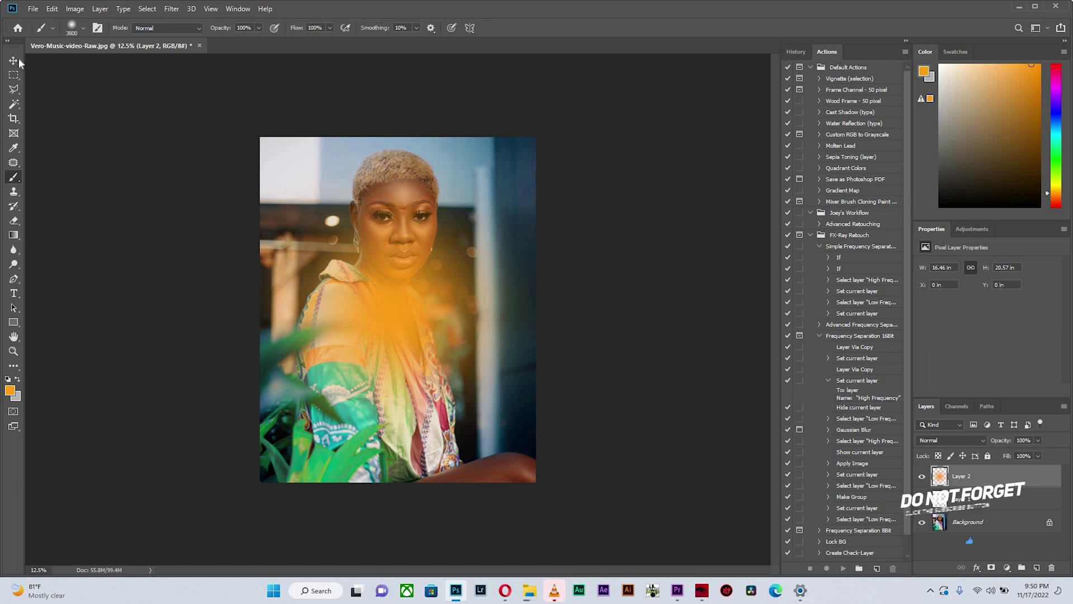
pyautogui.press('v')
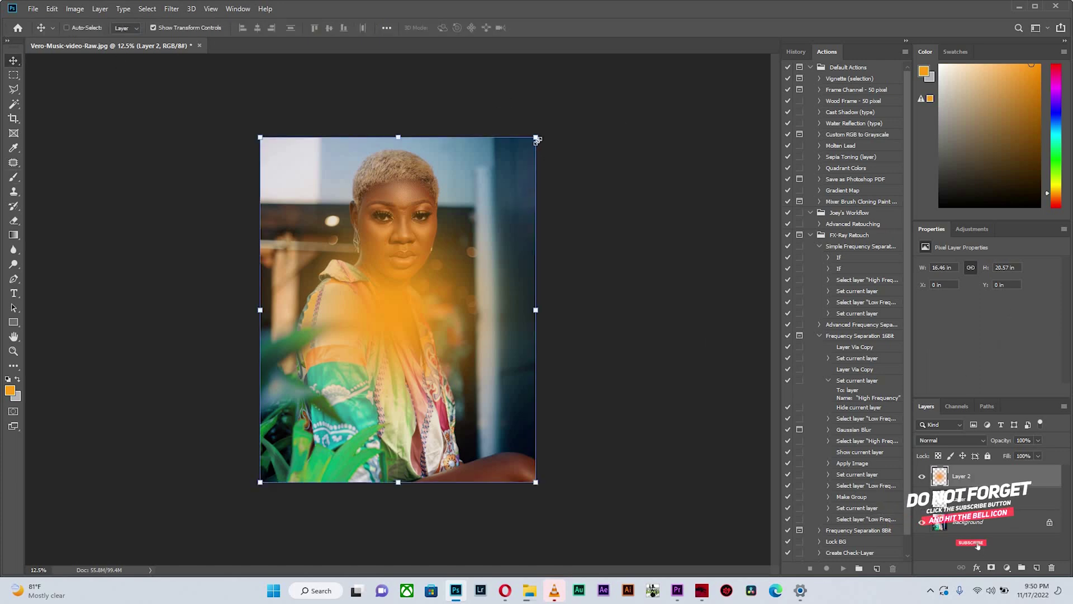
pyautogui.moveTo(535, 137); pyautogui.dragTo(500, 182)
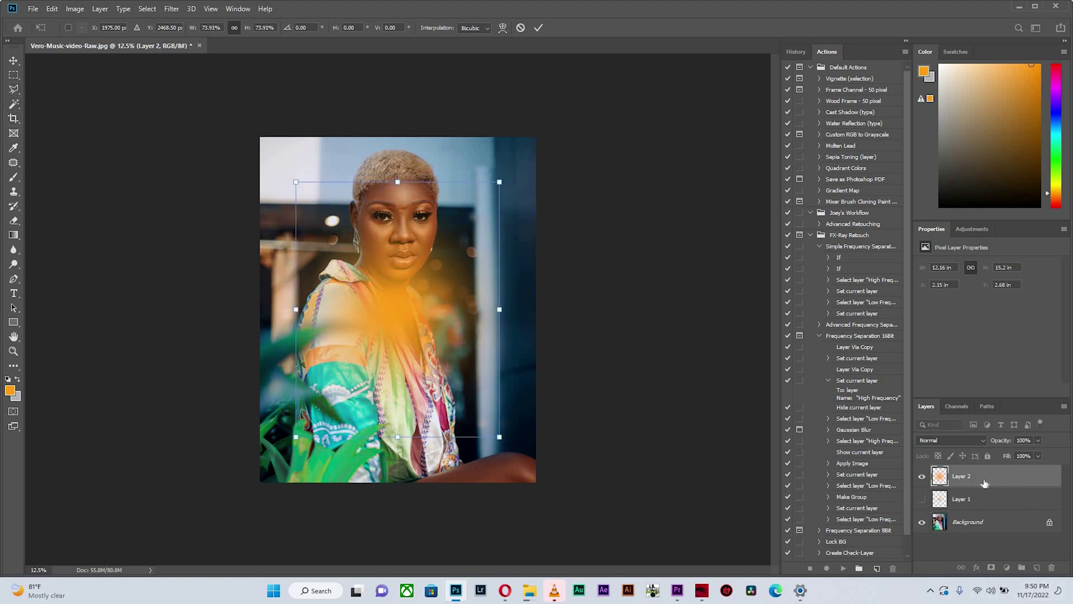
pyautogui.press('Return')
pyautogui.press('Delete')
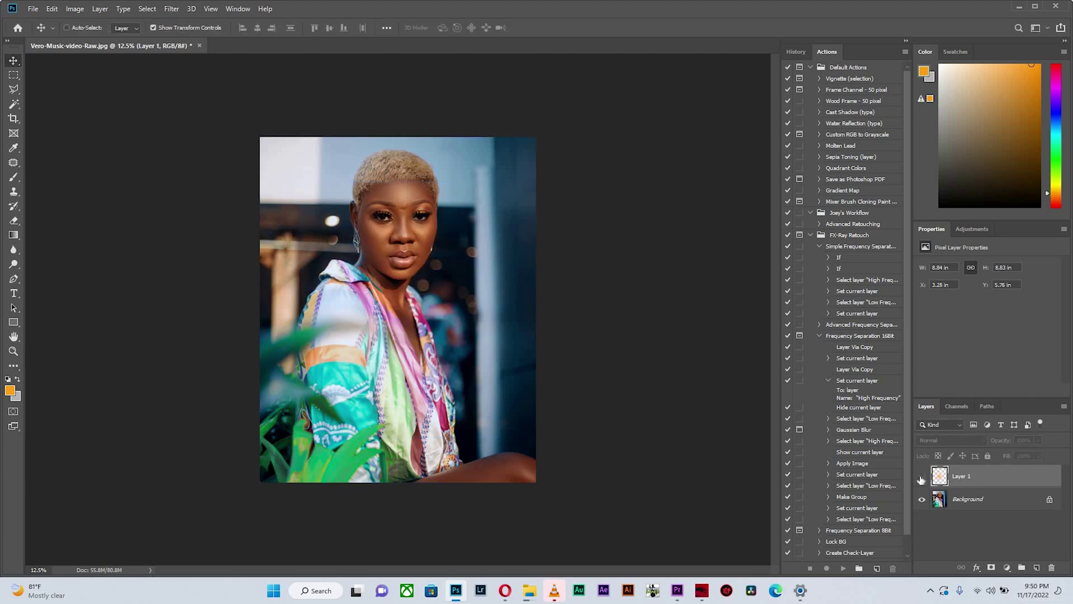
# Show Layer 1 again and scale its orange glow up to about 170%.
pyautogui.click(922, 476)
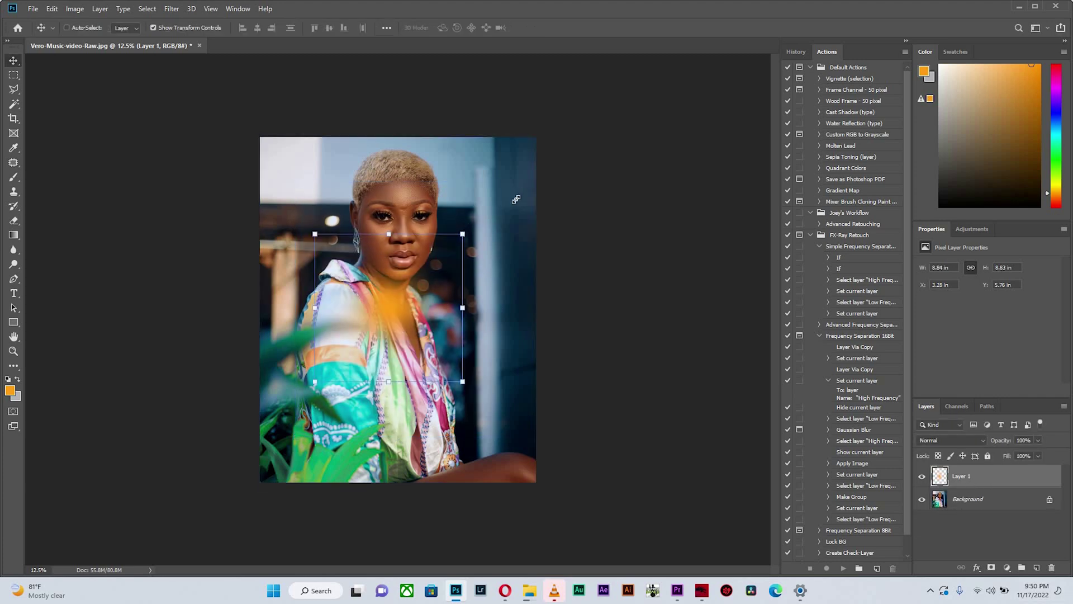
pyautogui.moveTo(522, 194)
pyautogui.mouseDown()
pyautogui.moveTo(513, 180)
pyautogui.moveTo(499, 213)
pyautogui.moveTo(528, 190)
pyautogui.mouseUp()
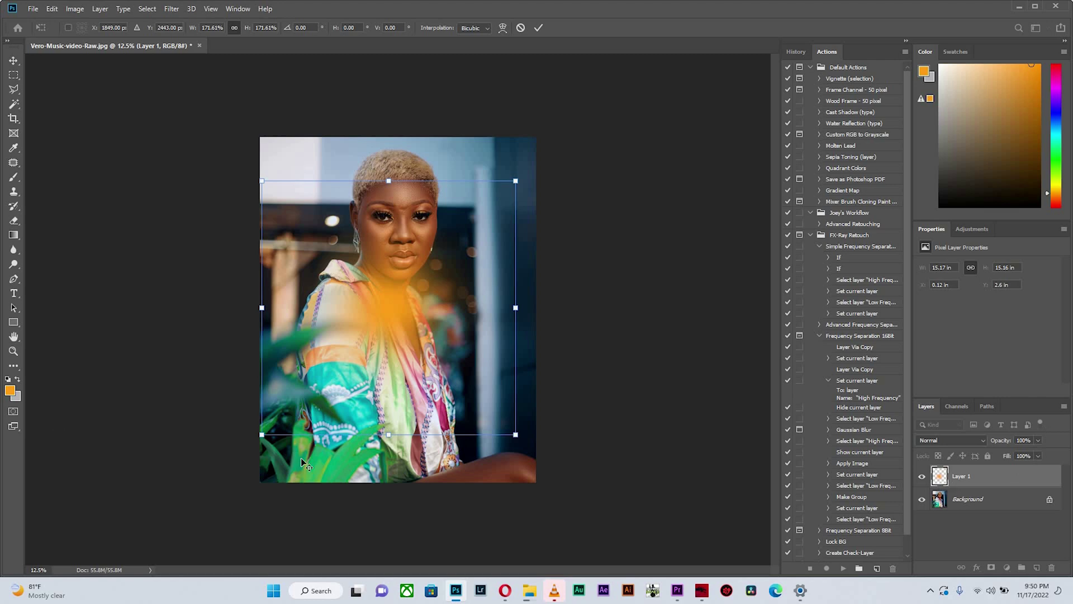
pyautogui.press('Return')
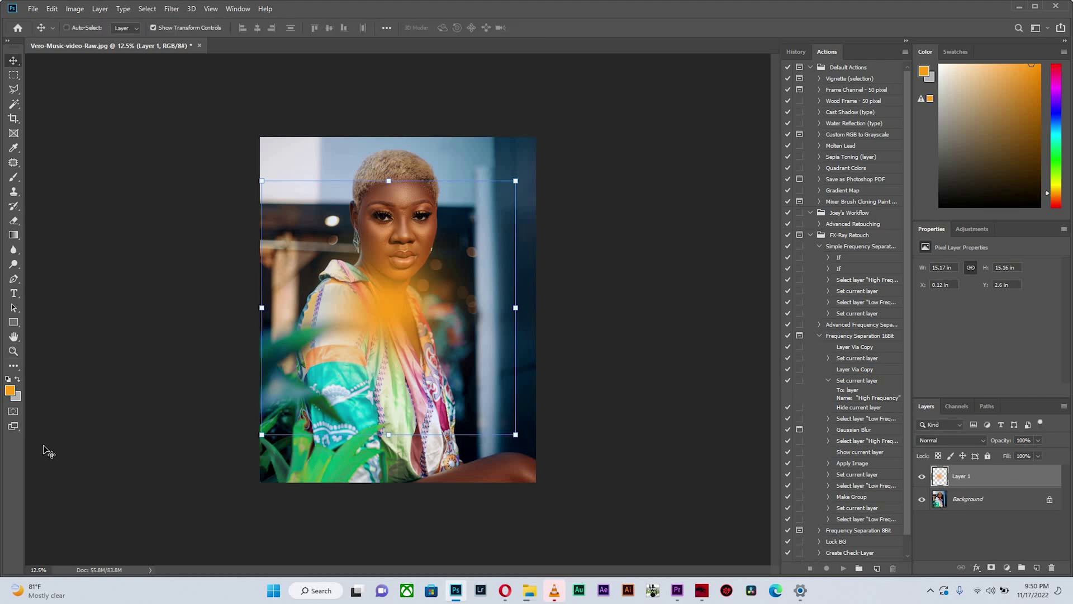
# Change the foreground colour to lighter peach #ffc066.
pyautogui.click(12, 391)
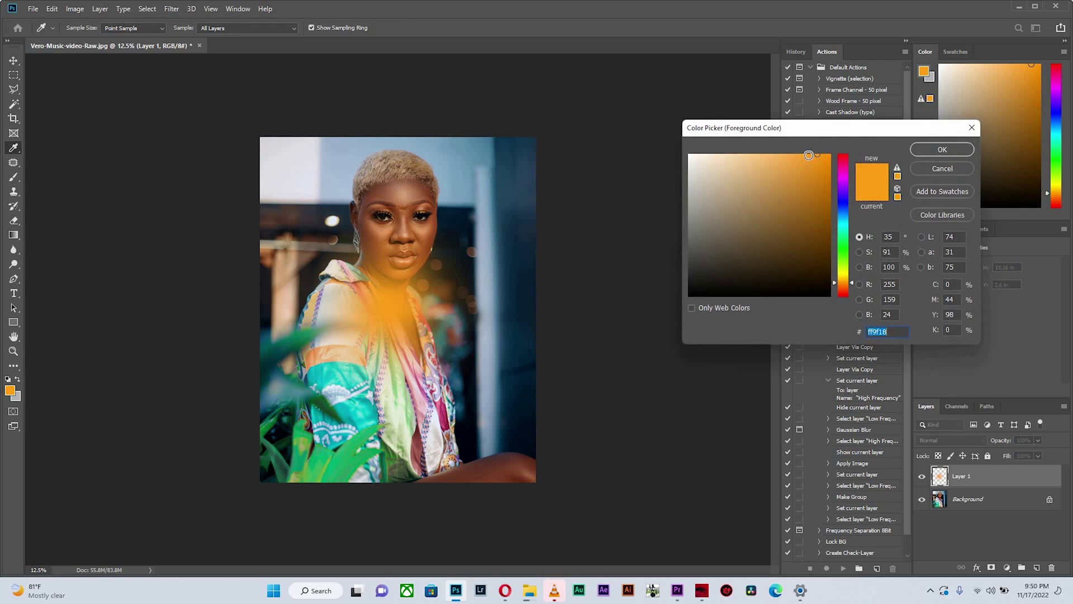
pyautogui.moveTo(787, 153); pyautogui.dragTo(775, 150)
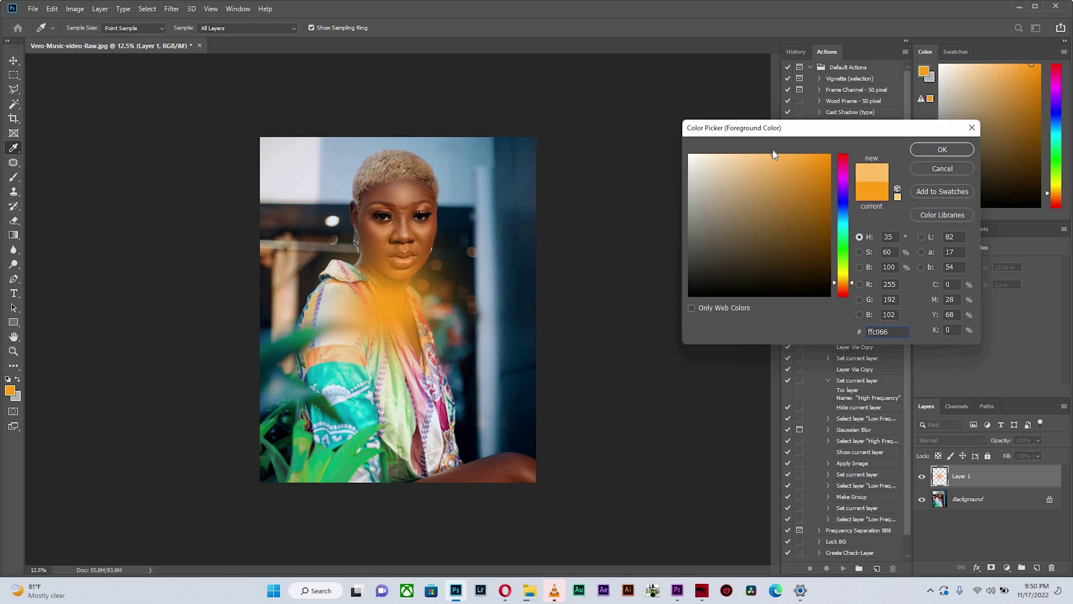
pyautogui.click(943, 149)
# Paint a brighter peach glow over the chest, then a dab in paler peach ffd8a2.
pyautogui.press('v')
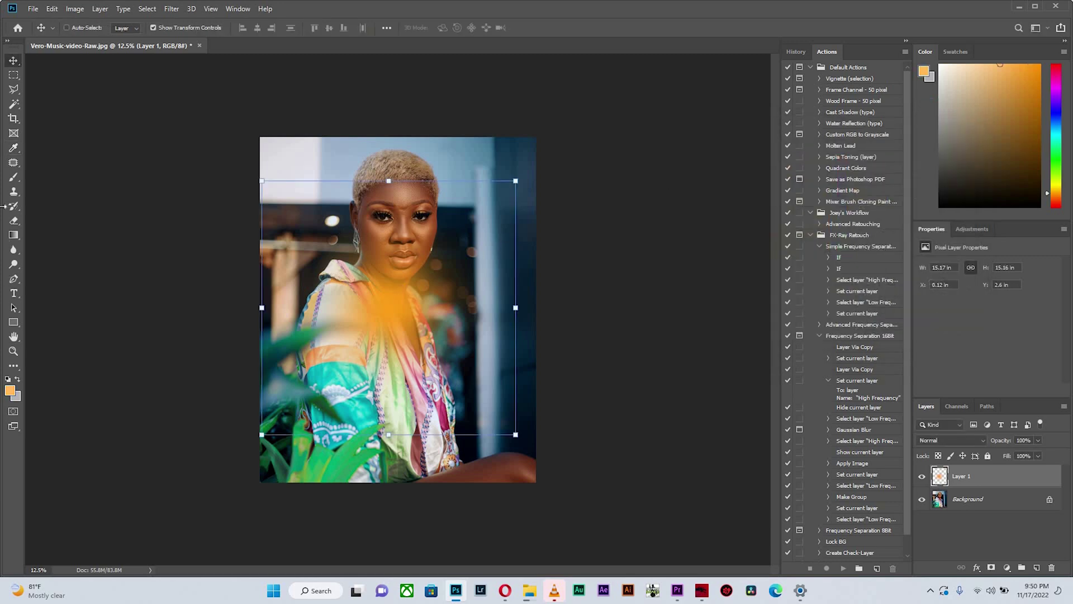
pyautogui.click(14, 177)
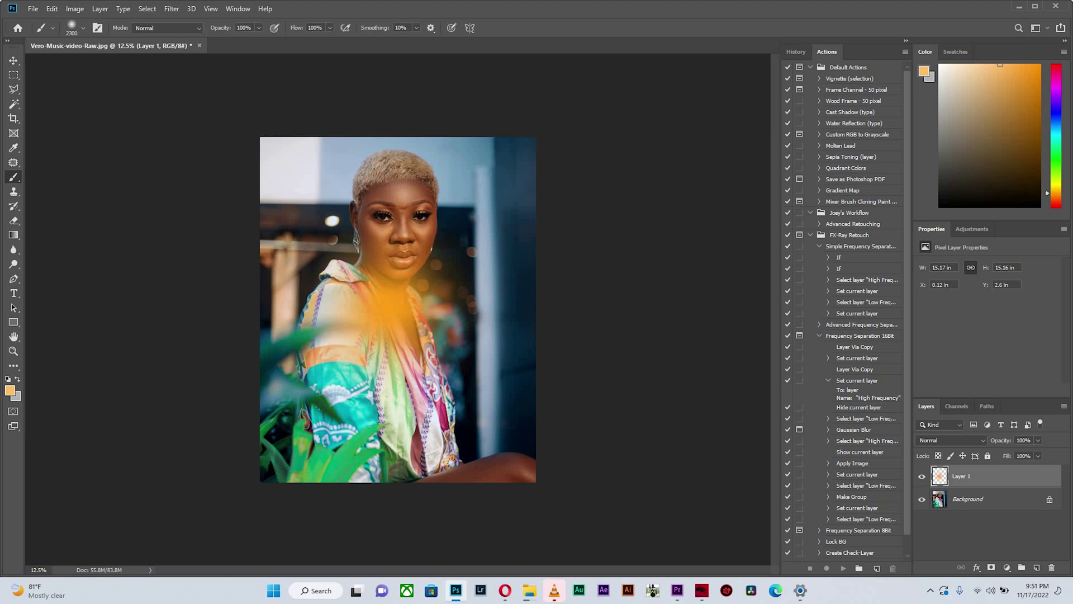
pyautogui.click(393, 300)
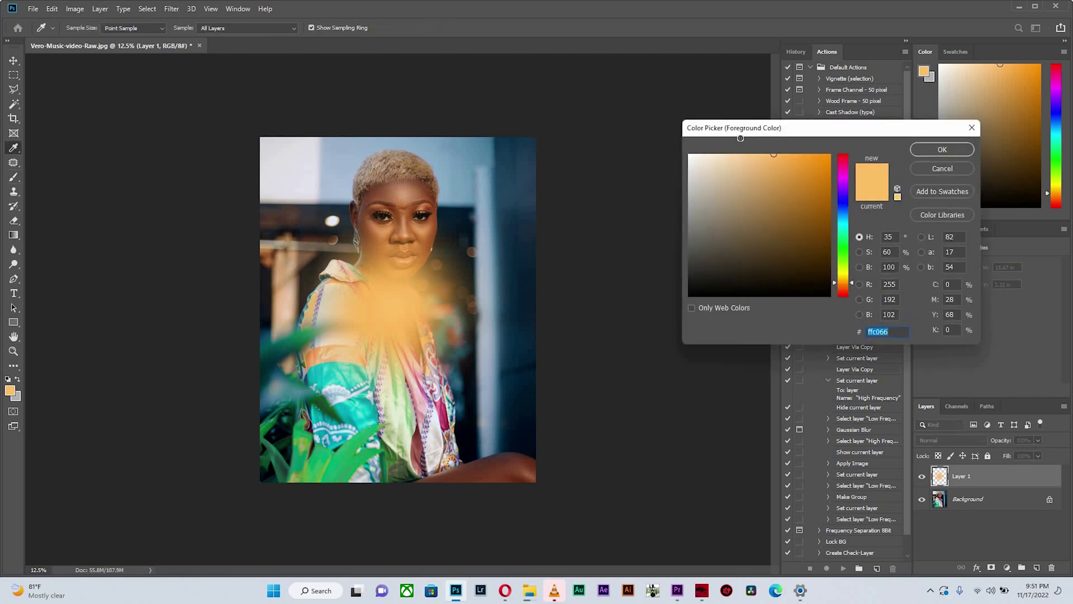
pyautogui.click(740, 154)
pyautogui.click(943, 150)
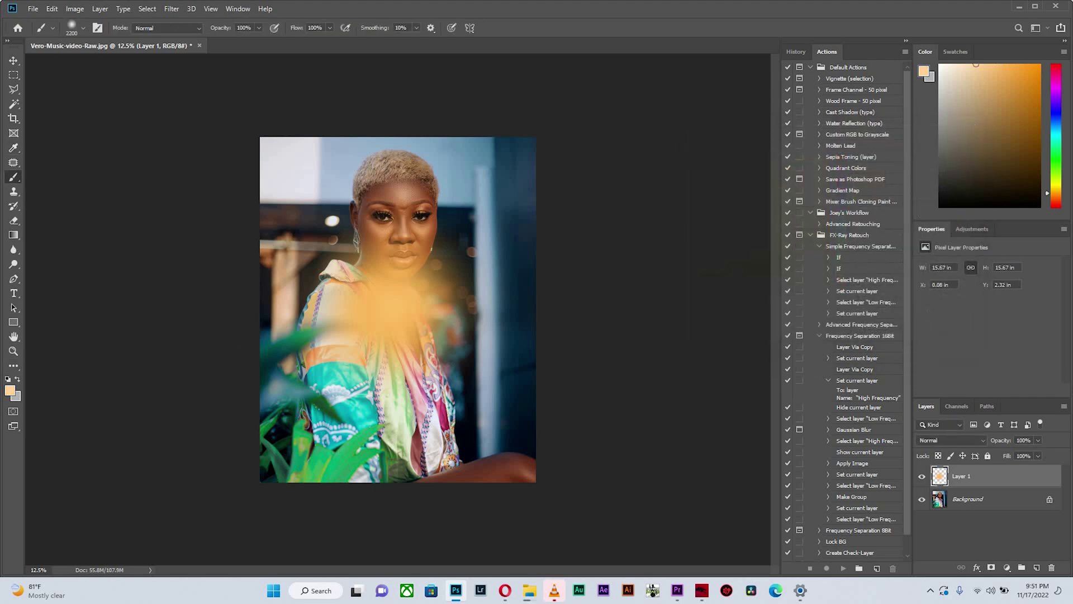
pyautogui.click(407, 305)
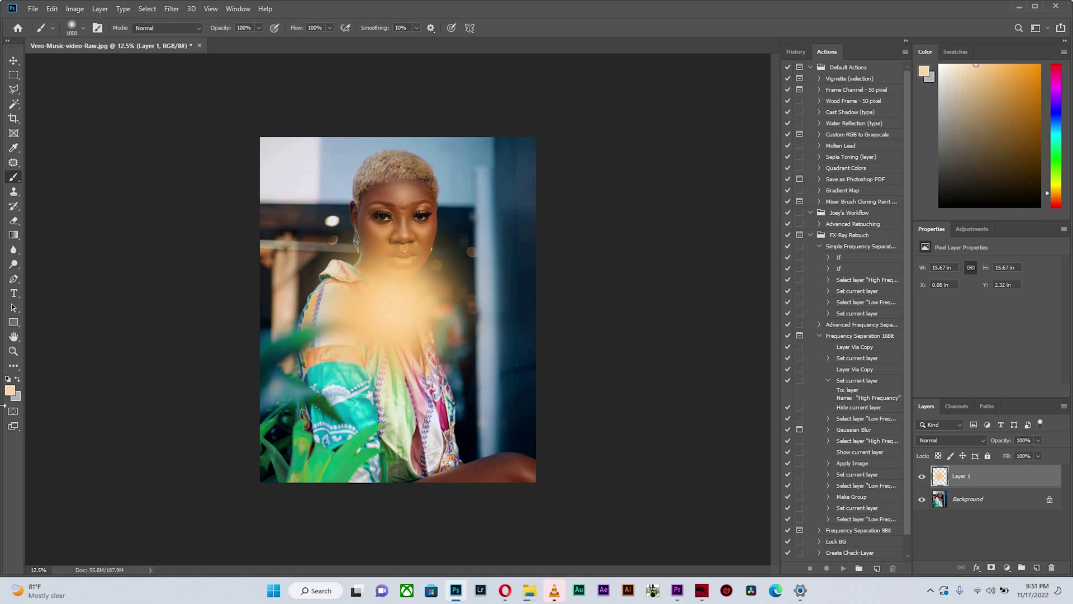
# Set the foreground colour to pale cream #ffecd0 and move the glow slightly lower.
pyautogui.click(923, 71)
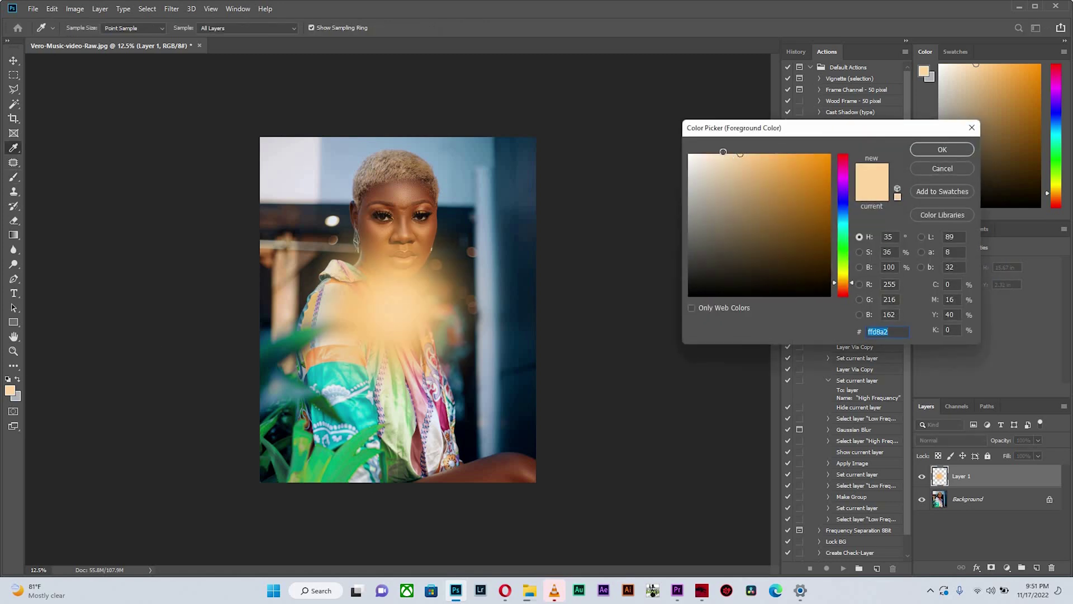
pyautogui.click(714, 146)
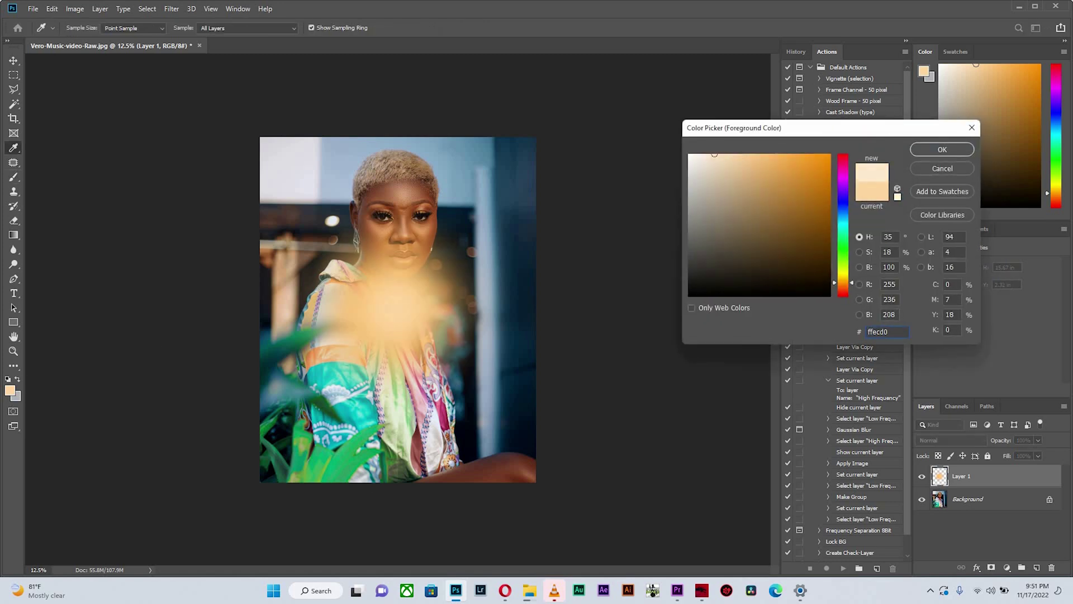
pyautogui.press('Return')
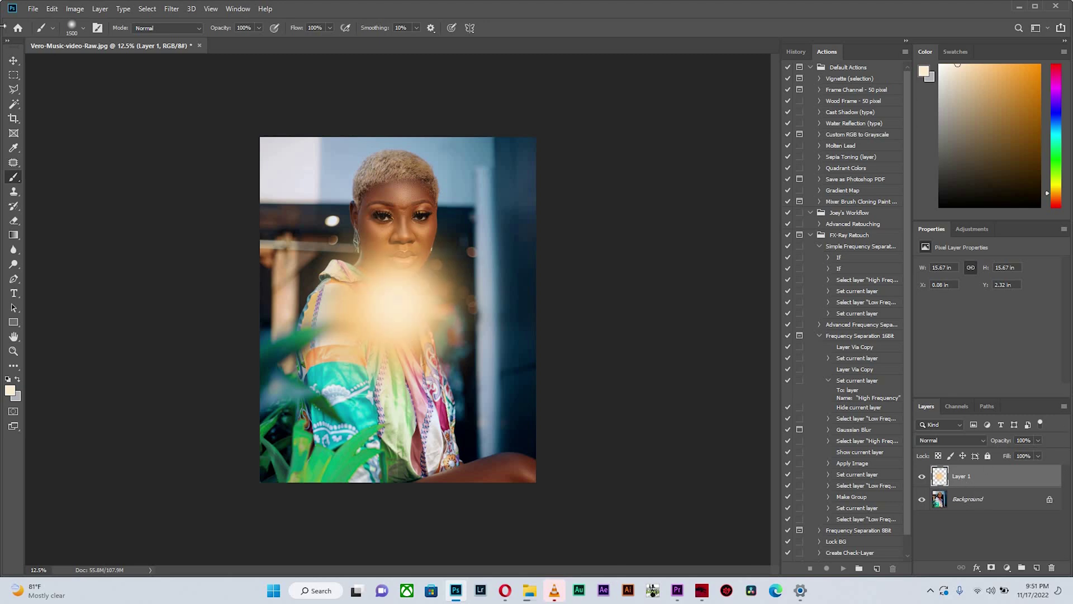
pyautogui.press('v')
pyautogui.moveTo(481, 336)
pyautogui.mouseDown()
pyautogui.moveTo(427, 338)
pyautogui.moveTo(432, 322)
pyautogui.mouseUp()
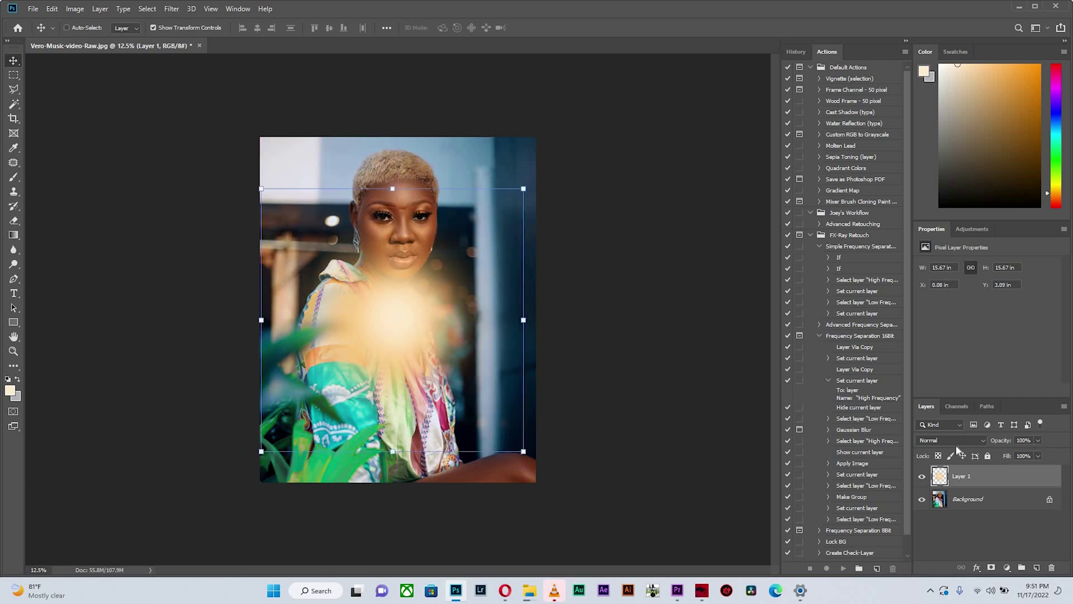
# Set Layer 1's blend mode to Screen, reposition the glow, and enlarge it to about double size.
pyautogui.click(945, 439)
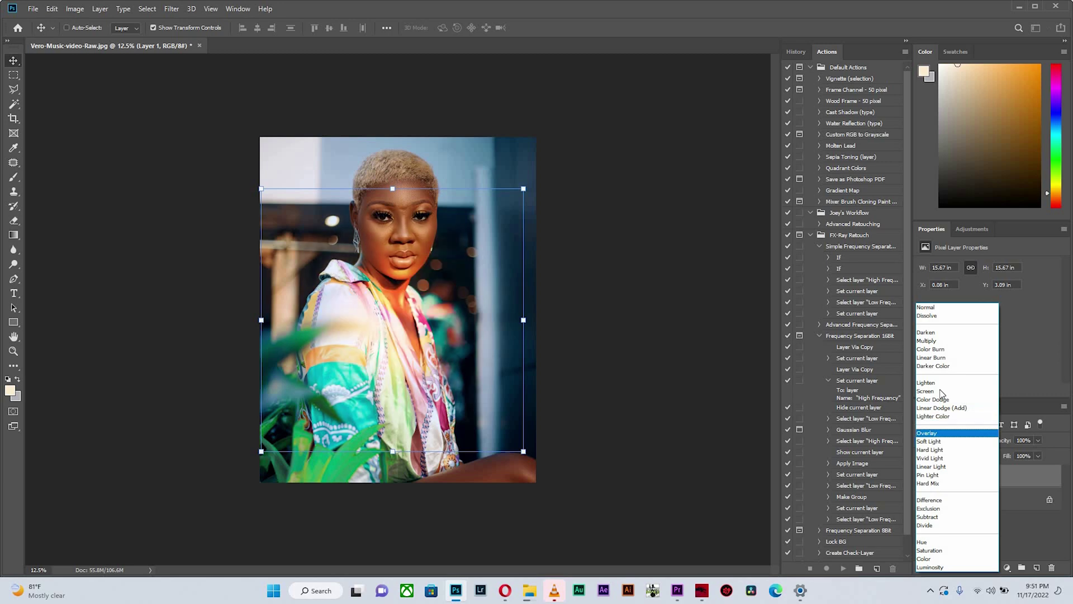
pyautogui.click(941, 391)
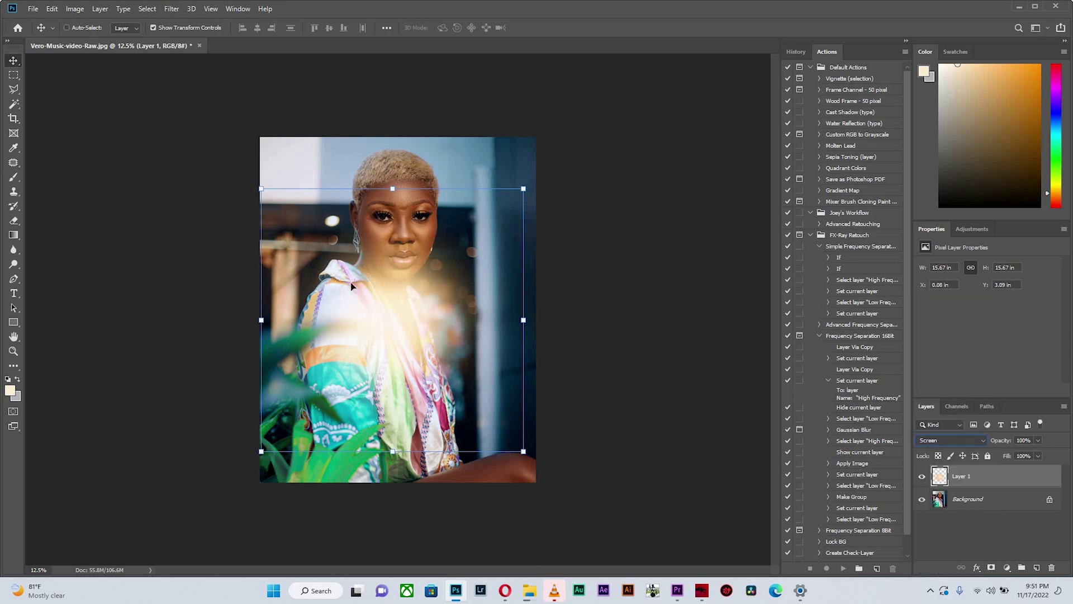
pyautogui.moveTo(351, 286); pyautogui.dragTo(351, 234)
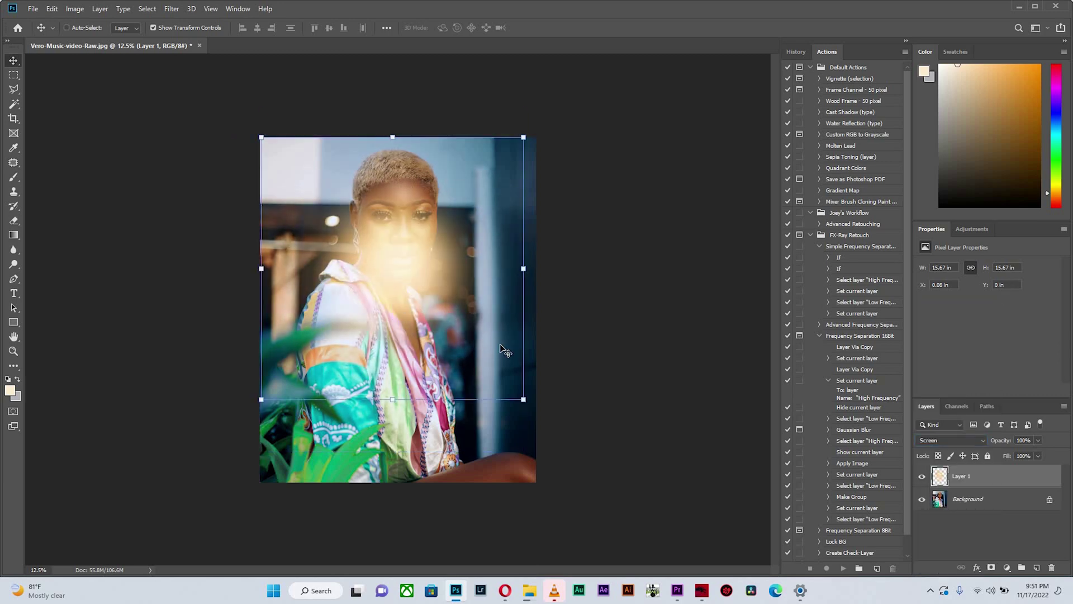
pyautogui.moveTo(429, 218); pyautogui.dragTo(428, 291)
pyautogui.moveTo(446, 356); pyautogui.dragTo(445, 293)
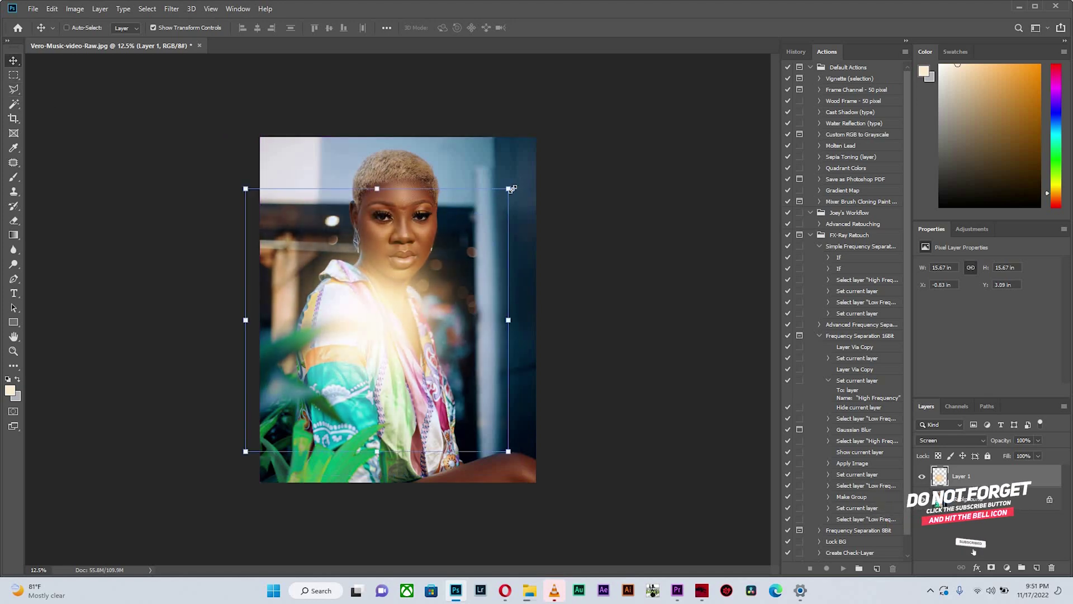
pyautogui.moveTo(511, 189); pyautogui.dragTo(641, 56)
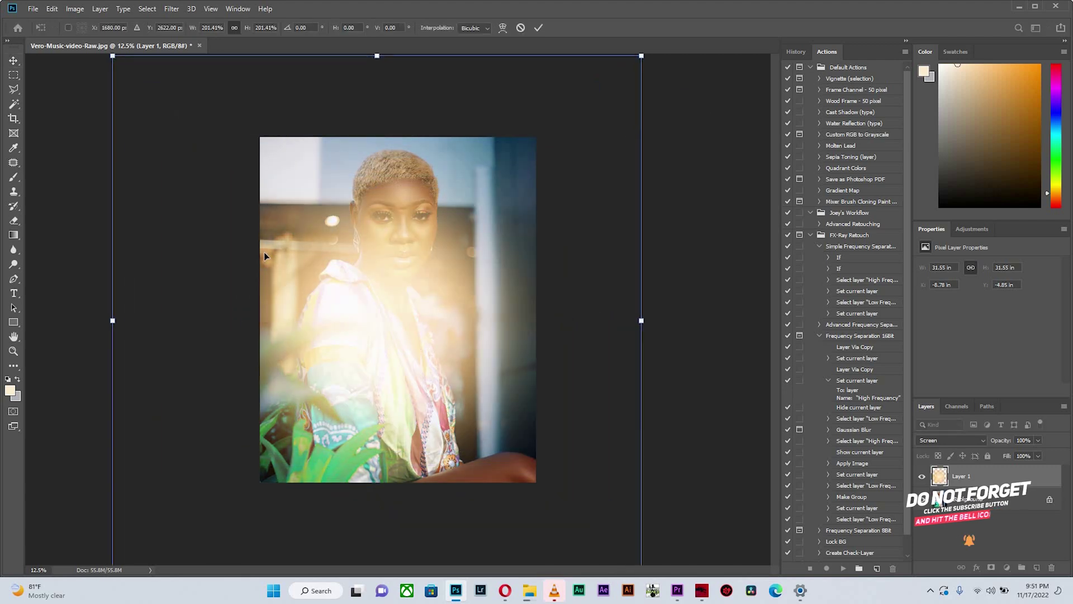
# Scale the glow down from double size to about 127% and move it to the photo's upper-left corner.
pyautogui.moveTo(429, 350); pyautogui.dragTo(604, 304)
pyautogui.moveTo(539, 301); pyautogui.dragTo(290, 399)
pyautogui.moveTo(256, 283); pyautogui.dragTo(417, 436)
pyautogui.moveTo(379, 319); pyautogui.dragTo(378, 286)
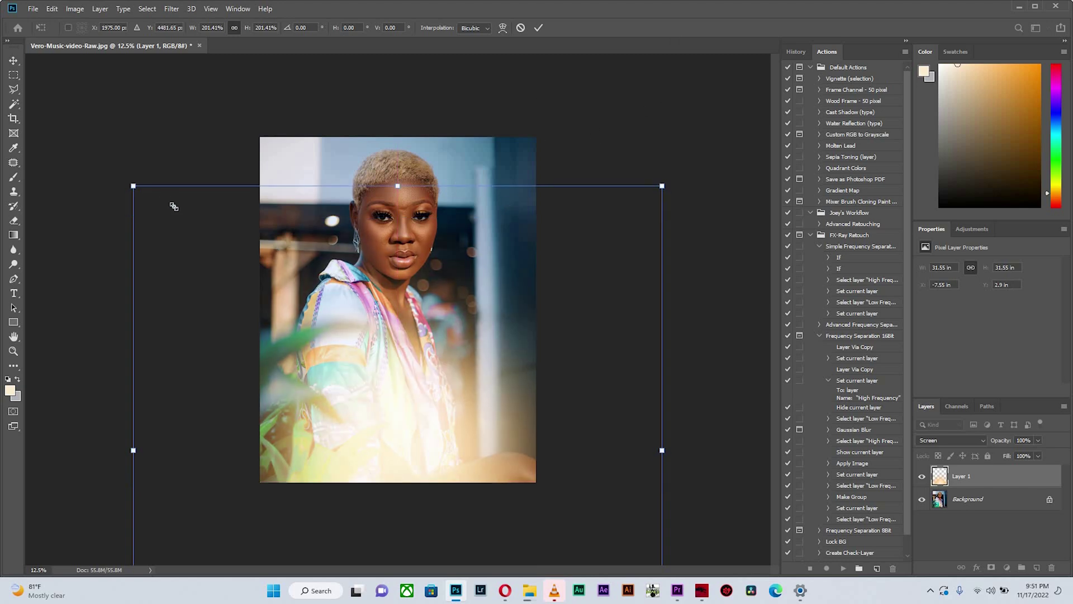
pyautogui.moveTo(133, 186); pyautogui.dragTo(299, 312)
pyautogui.moveTo(537, 490); pyautogui.dragTo(365, 173)
pyautogui.moveTo(432, 344); pyautogui.dragTo(460, 379)
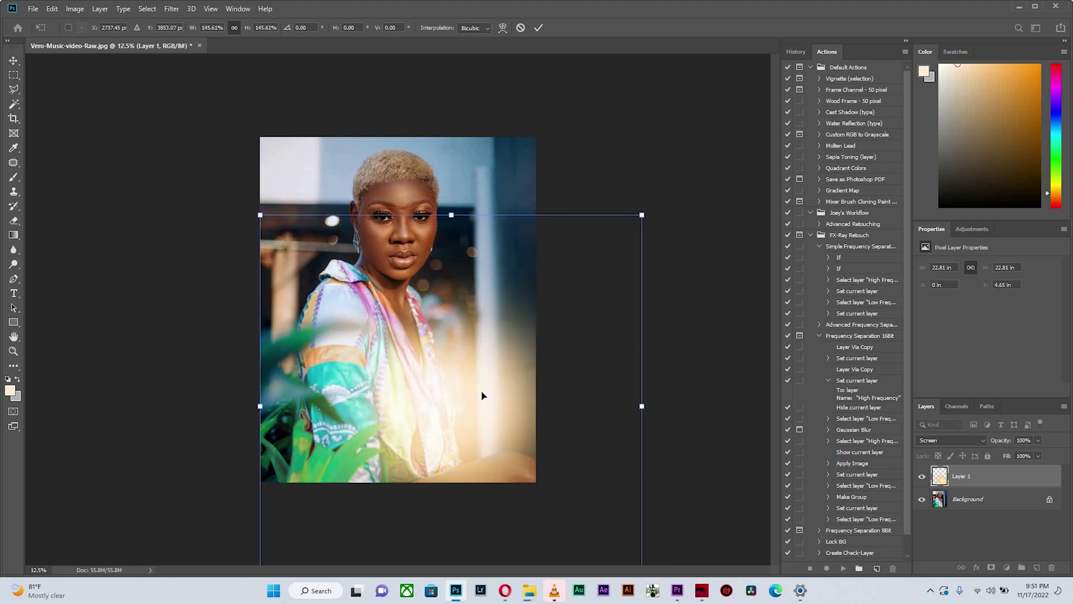
pyautogui.moveTo(501, 417); pyautogui.dragTo(430, 449)
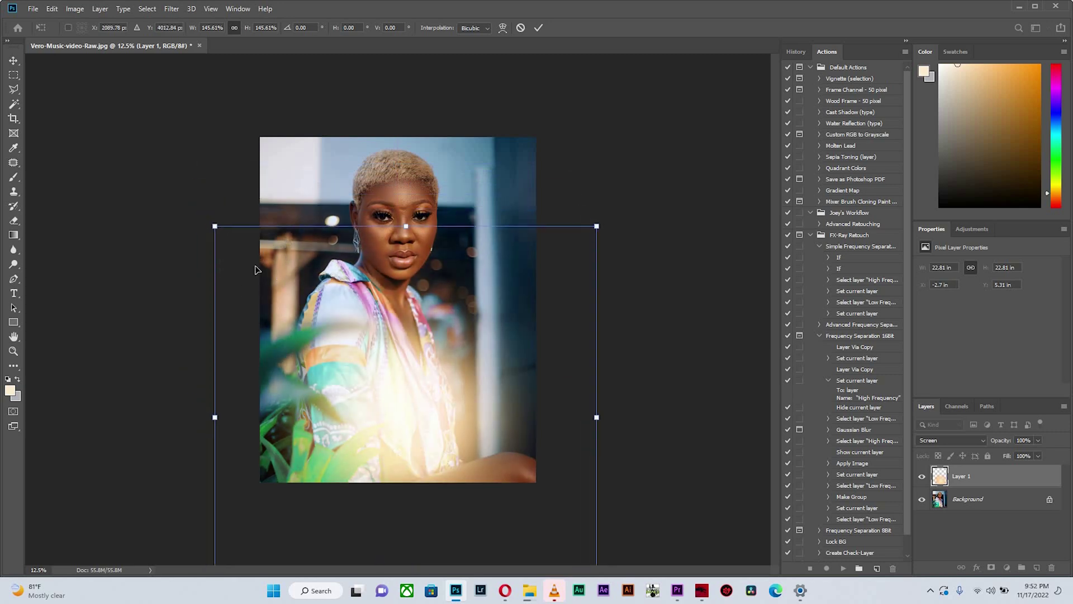
pyautogui.moveTo(216, 227); pyautogui.dragTo(263, 275)
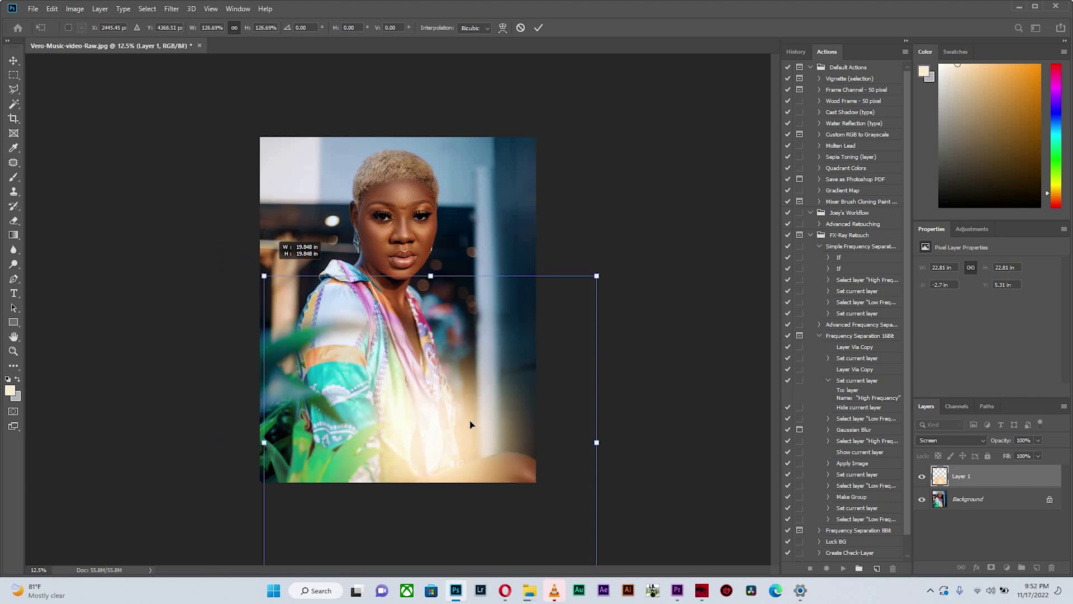
pyautogui.moveTo(445, 439); pyautogui.dragTo(303, 267)
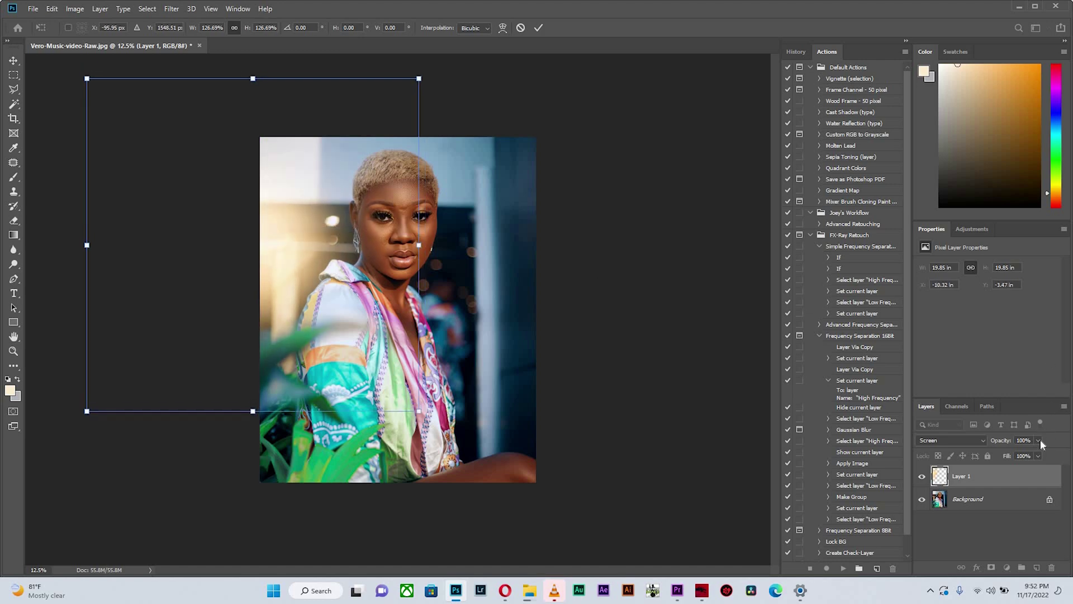
# Lower Layer 1's opacity to 84% and enlarge the glow to about 179% at the upper left.
pyautogui.moveTo(1015, 451); pyautogui.dragTo(1032, 455)
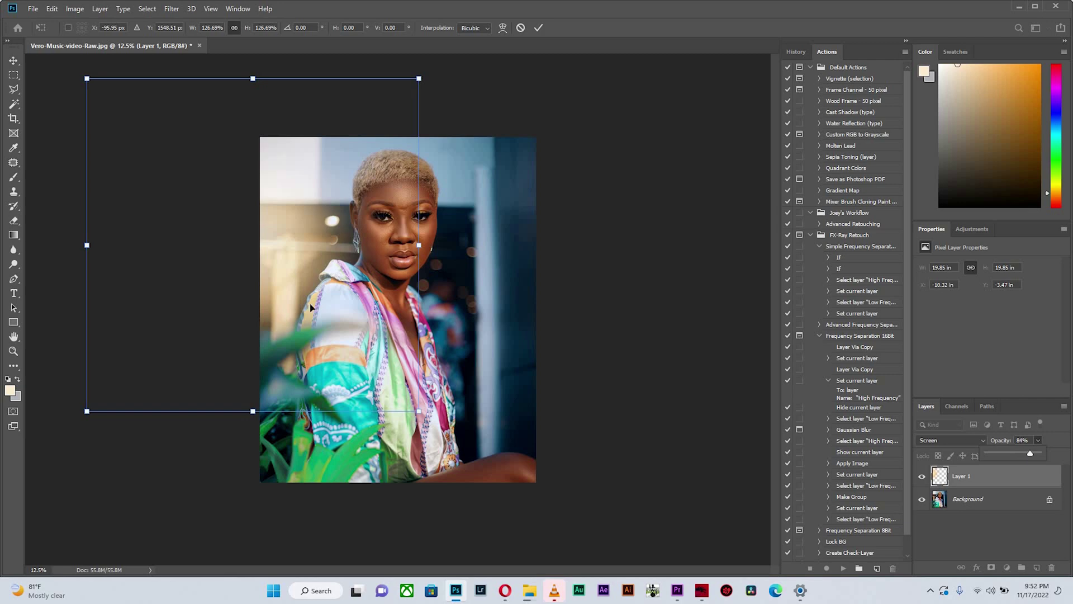
pyautogui.moveTo(324, 232); pyautogui.dragTo(331, 236)
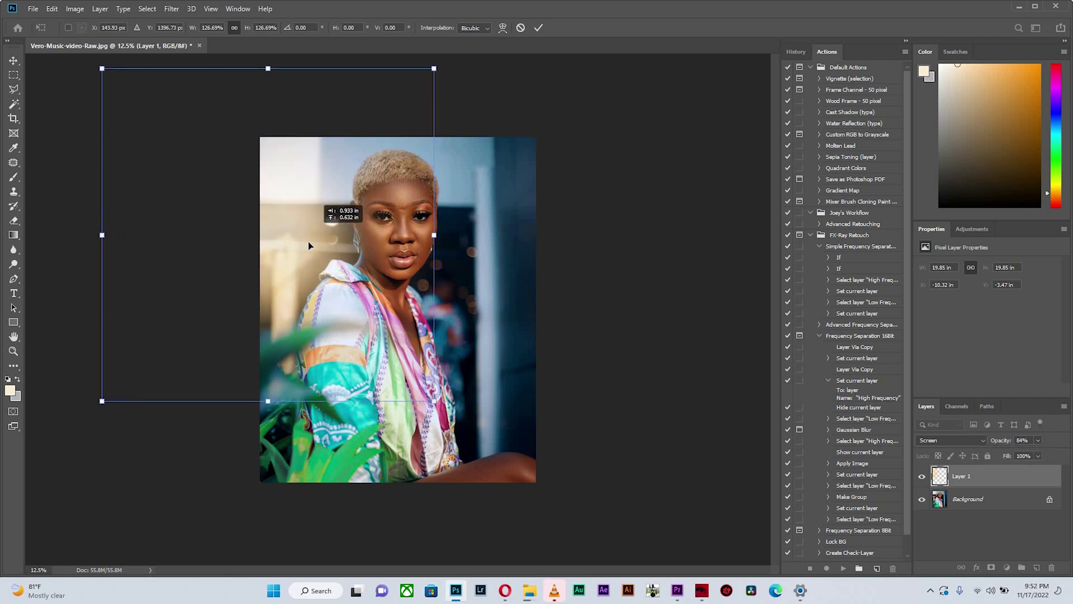
pyautogui.moveTo(426, 76); pyautogui.dragTo(474, 38)
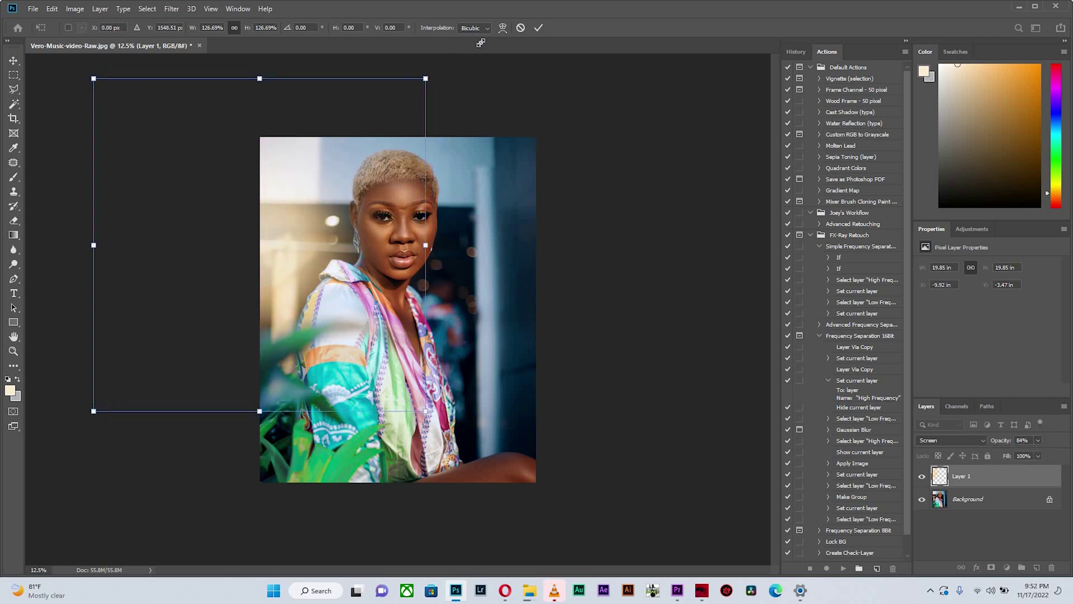
pyautogui.moveTo(371, 196)
pyautogui.mouseDown()
pyautogui.moveTo(382, 192)
pyautogui.moveTo(365, 187)
pyautogui.moveTo(376, 189)
pyautogui.mouseUp()
pyautogui.hotkey('ctrl', '-')
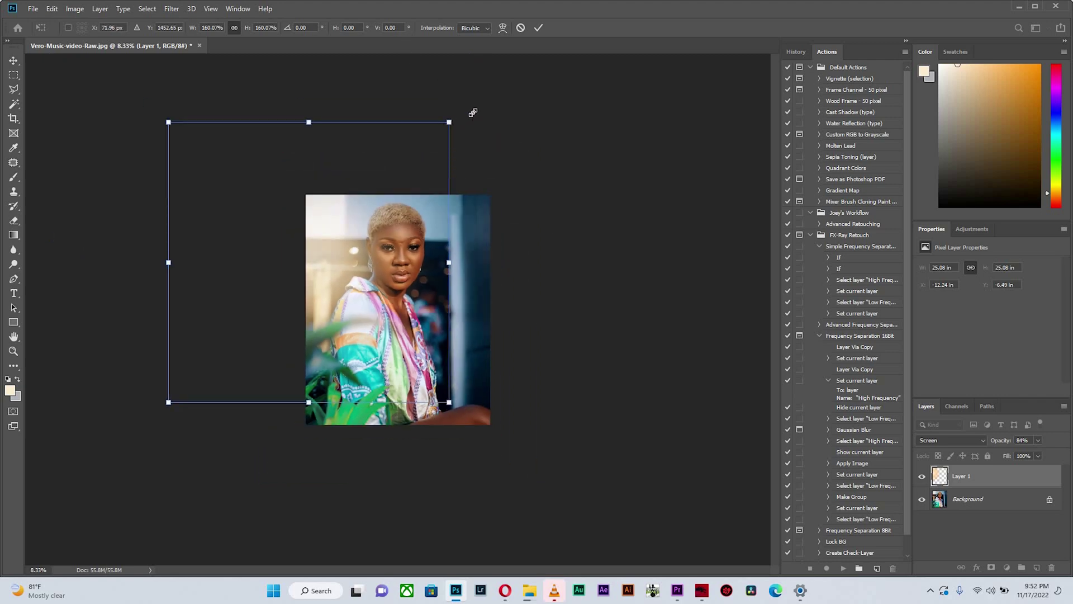
pyautogui.moveTo(473, 113); pyautogui.dragTo(469, 107)
pyautogui.moveTo(380, 248); pyautogui.dragTo(375, 236)
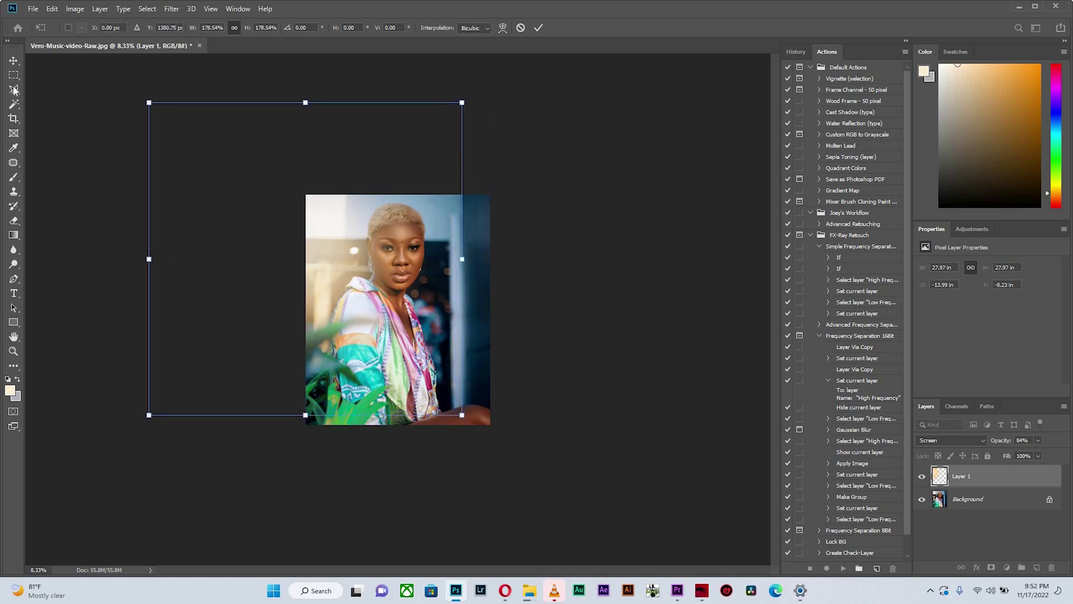
# Commit the glow's transform and toggle Layer 1 off and on to compare.
pyautogui.click(14, 90)
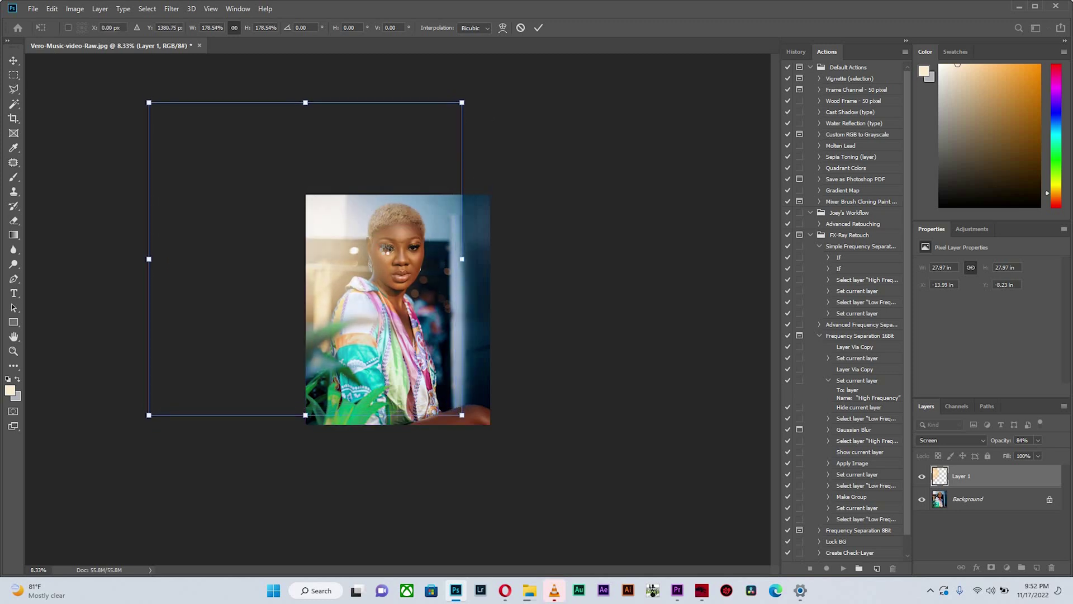
pyautogui.click(921, 477)
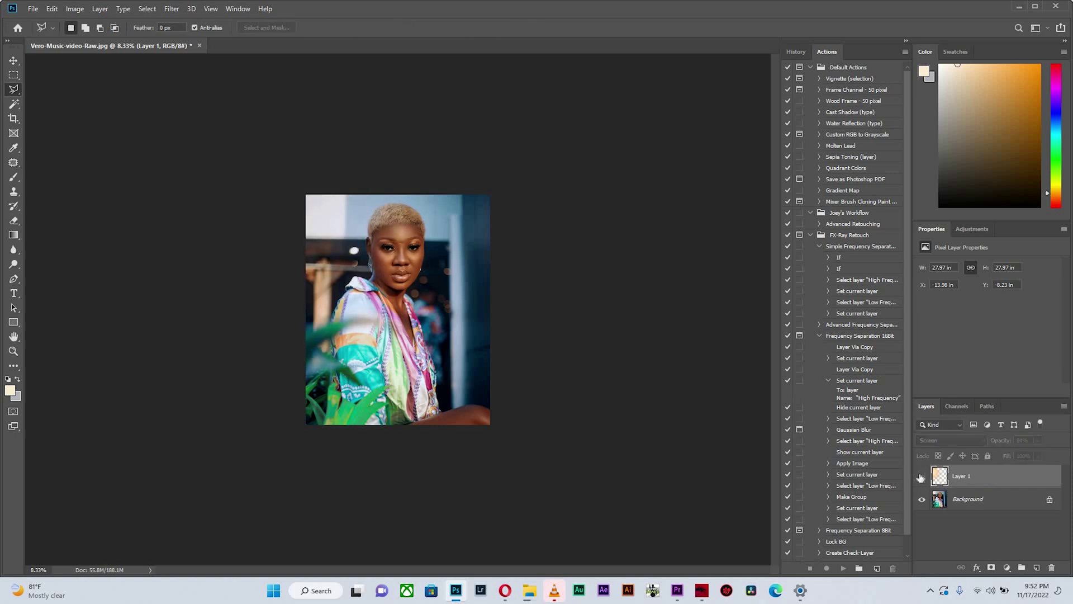
pyautogui.click(922, 476)
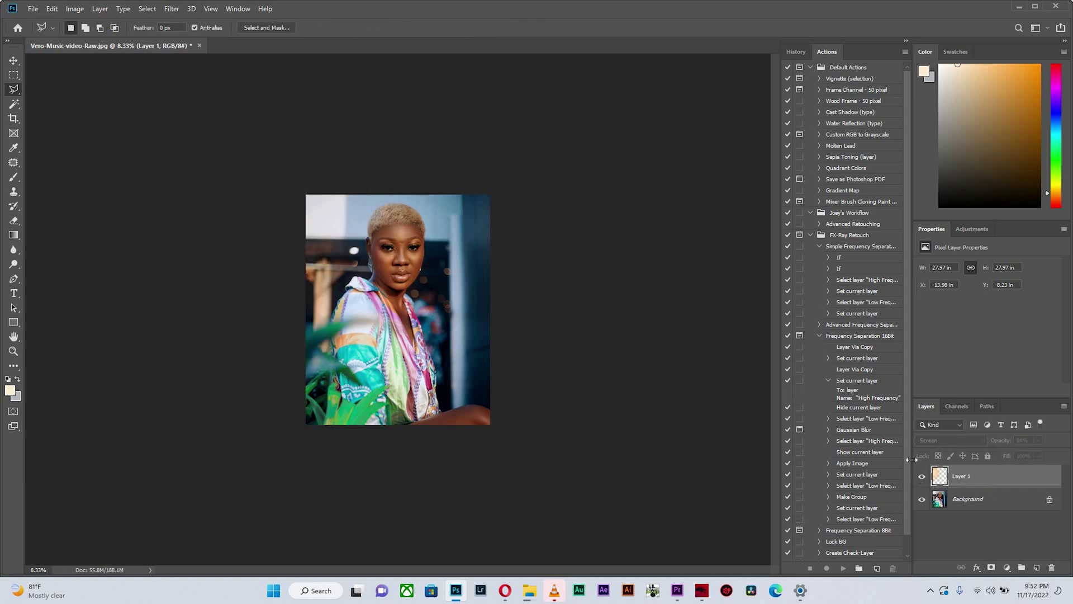
# Nudge the glow slightly further left with the Move tool.
pyautogui.click(8, 63)
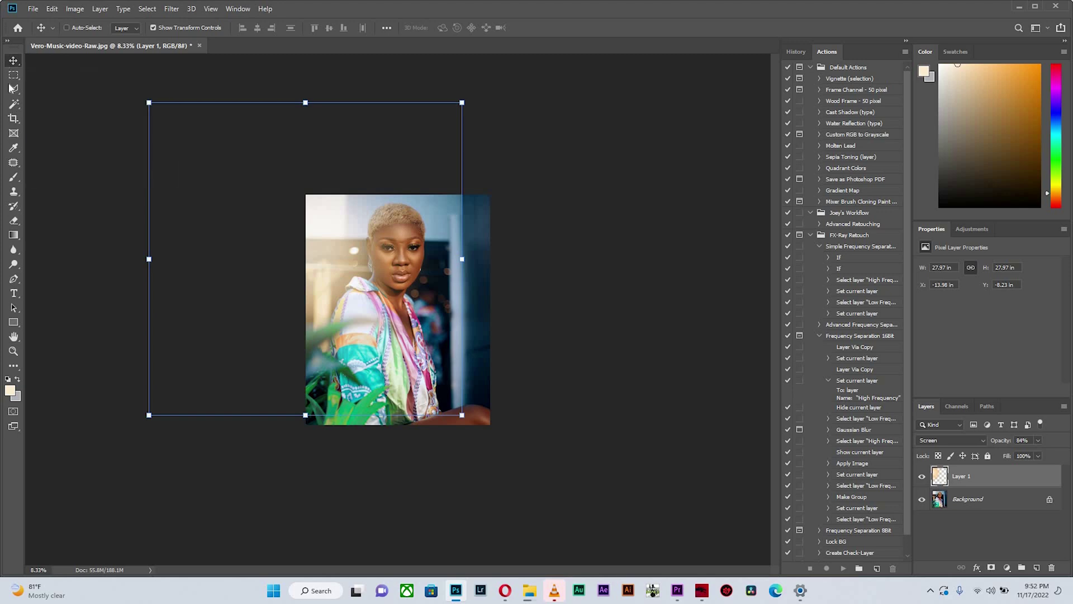
pyautogui.click(11, 88)
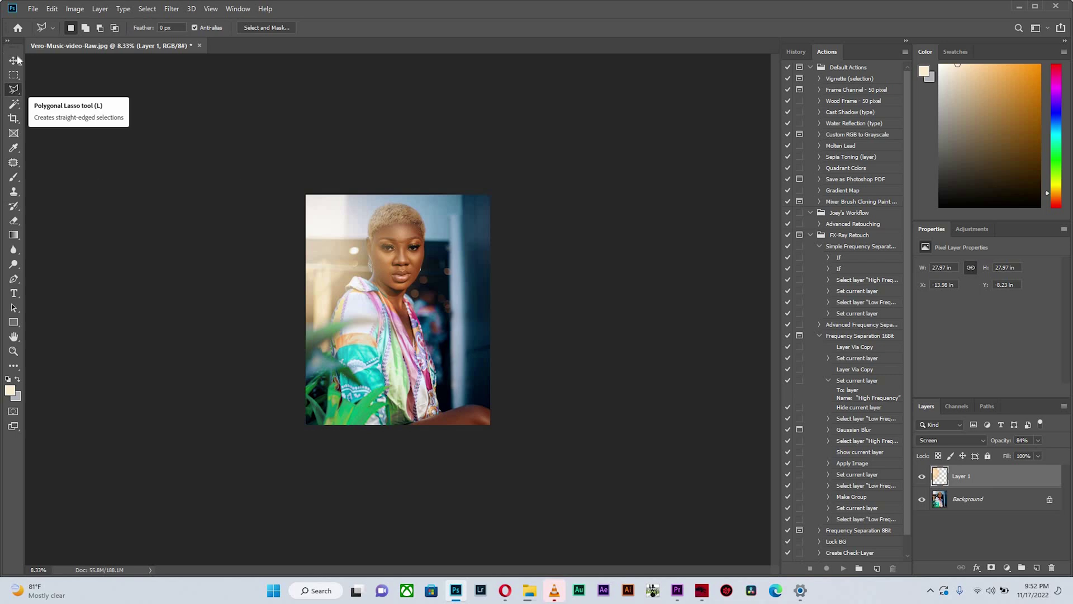
pyautogui.click(14, 60)
pyautogui.moveTo(354, 269); pyautogui.dragTo(347, 269)
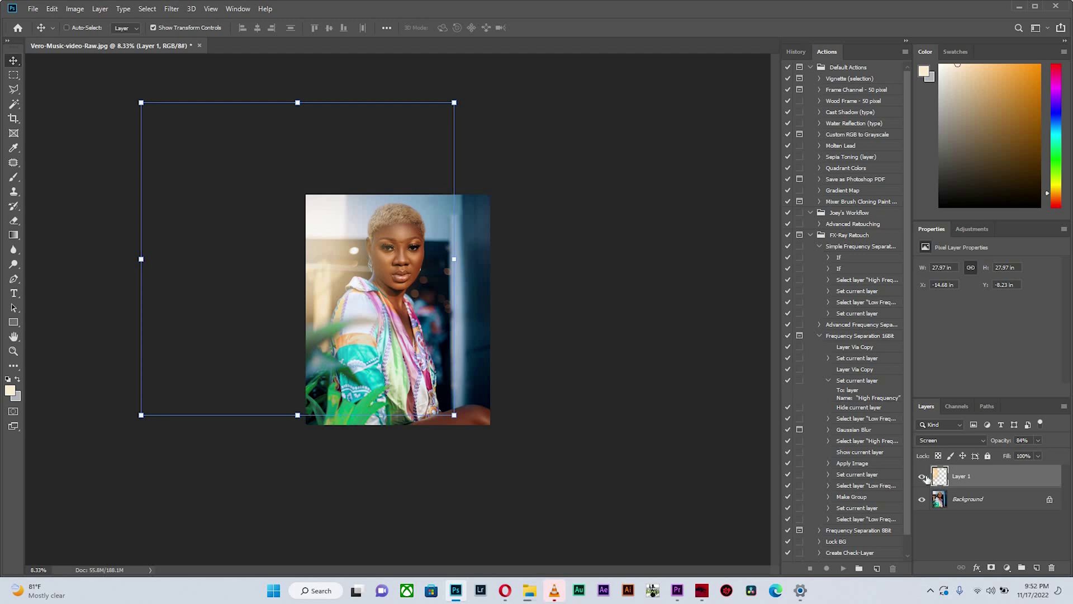